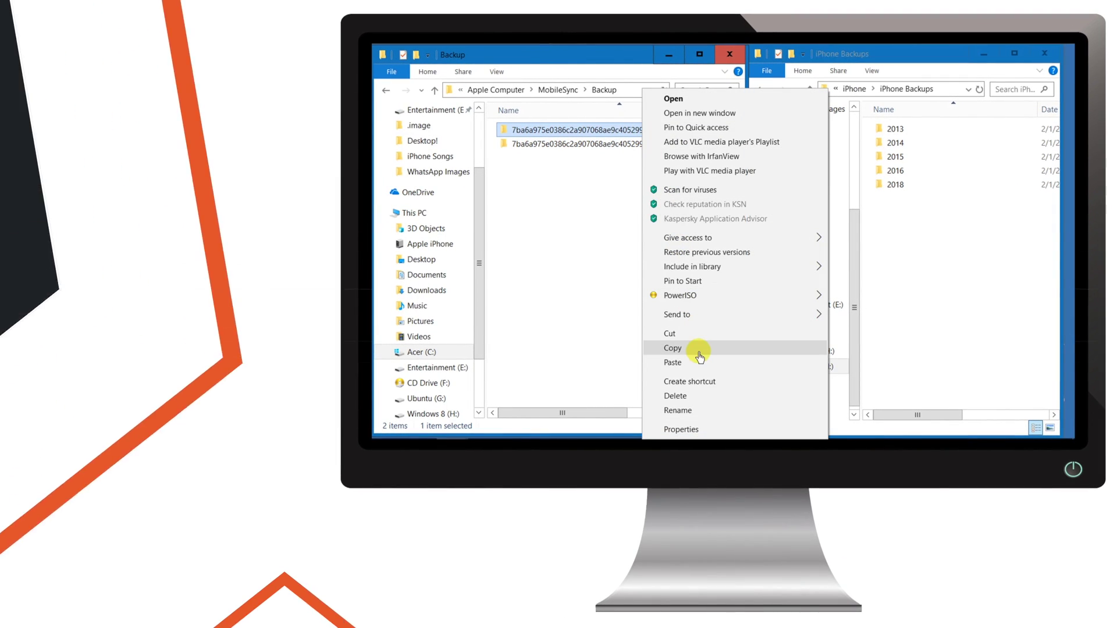
Step: Copy the first MobileSync backup folder and paste it into the external drive's iPhone Backups folder
click(699, 349)
click(973, 249)
right_click(881, 216)
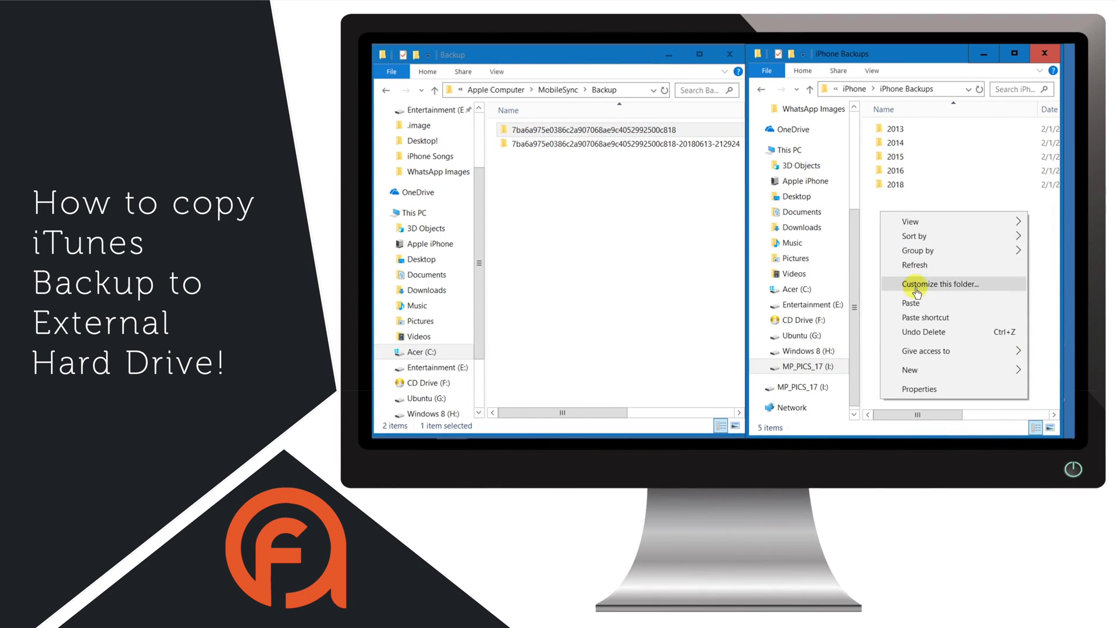
click(960, 298)
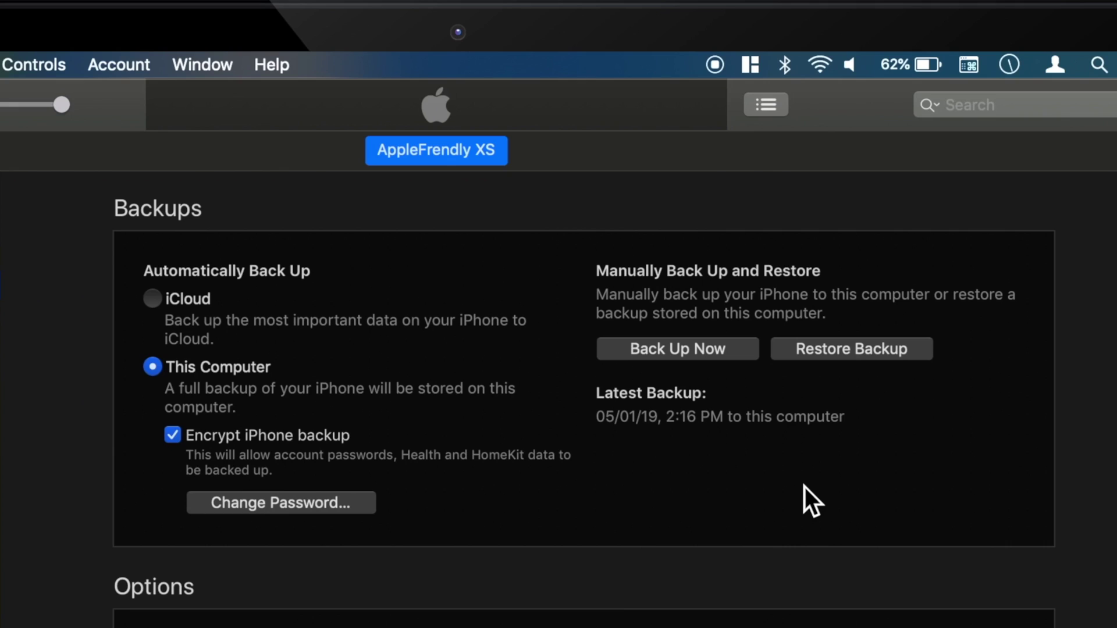
Step: Run Back Up Now for the AppleFrendly XS iPhone on the Summary page
click(728, 356)
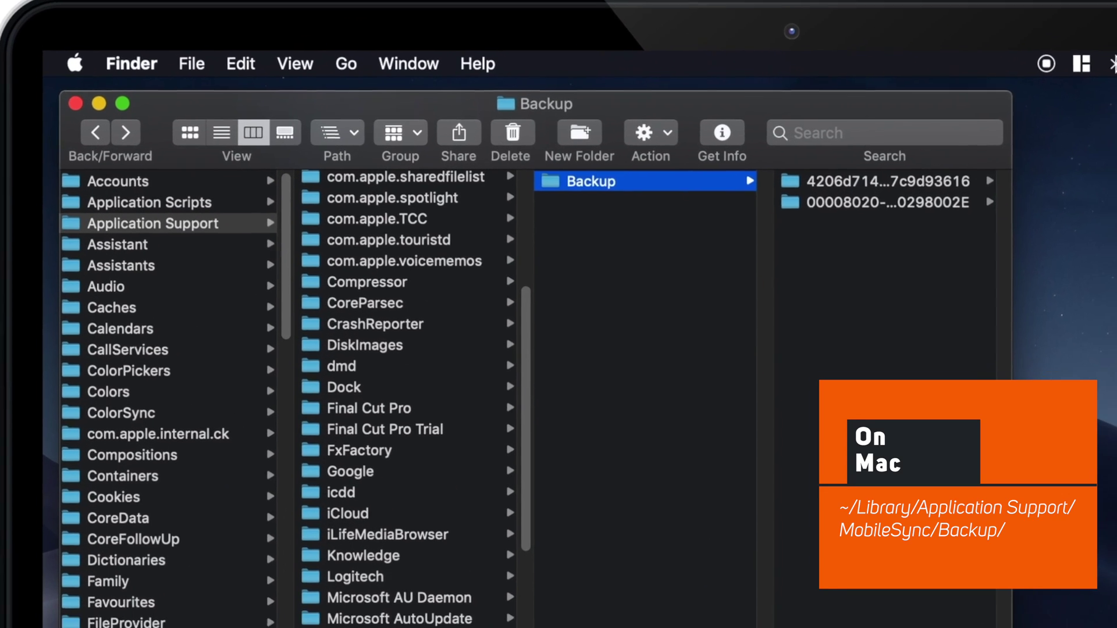
Step: Search Spotlight for ~/Library/Application Support/MobileSync/Backup and open the Backup folder
key(super+space)
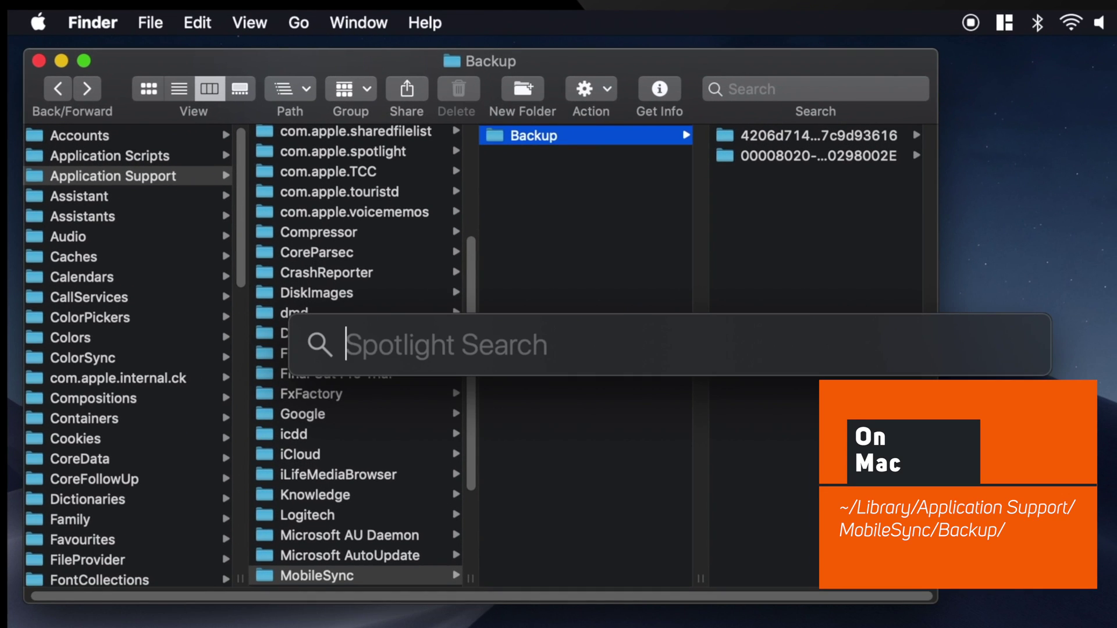
key(super+v)
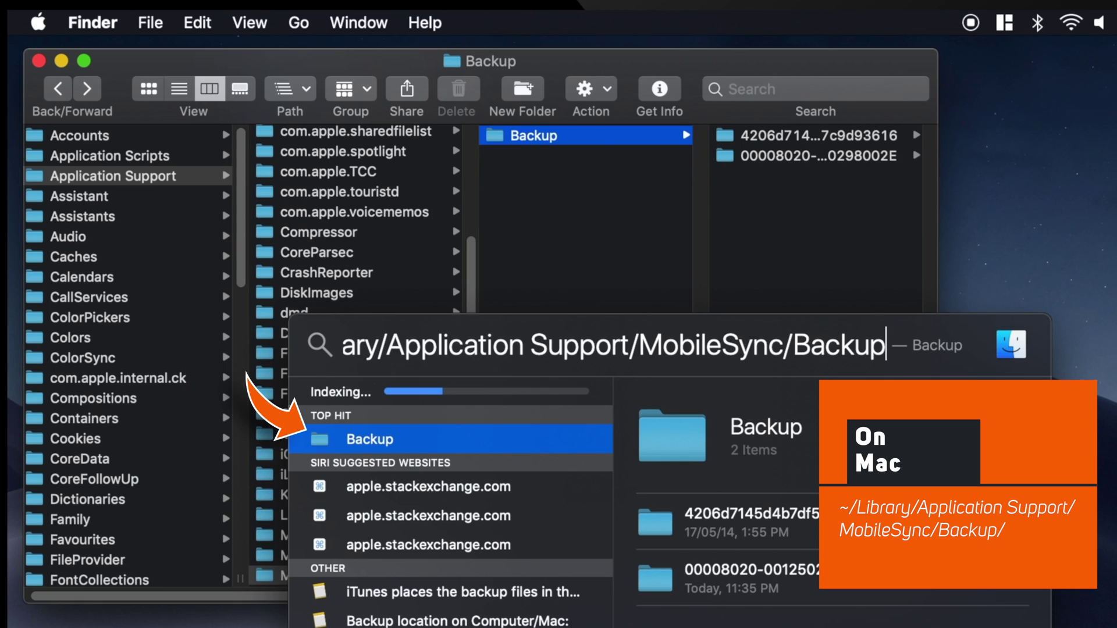
double_click(472, 437)
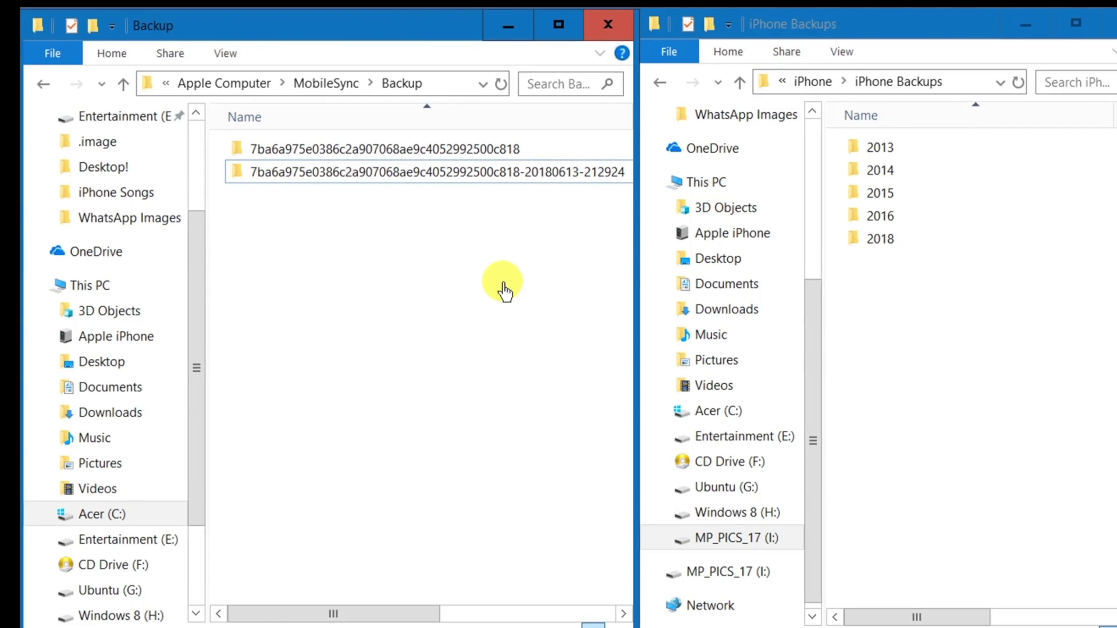
click(465, 150)
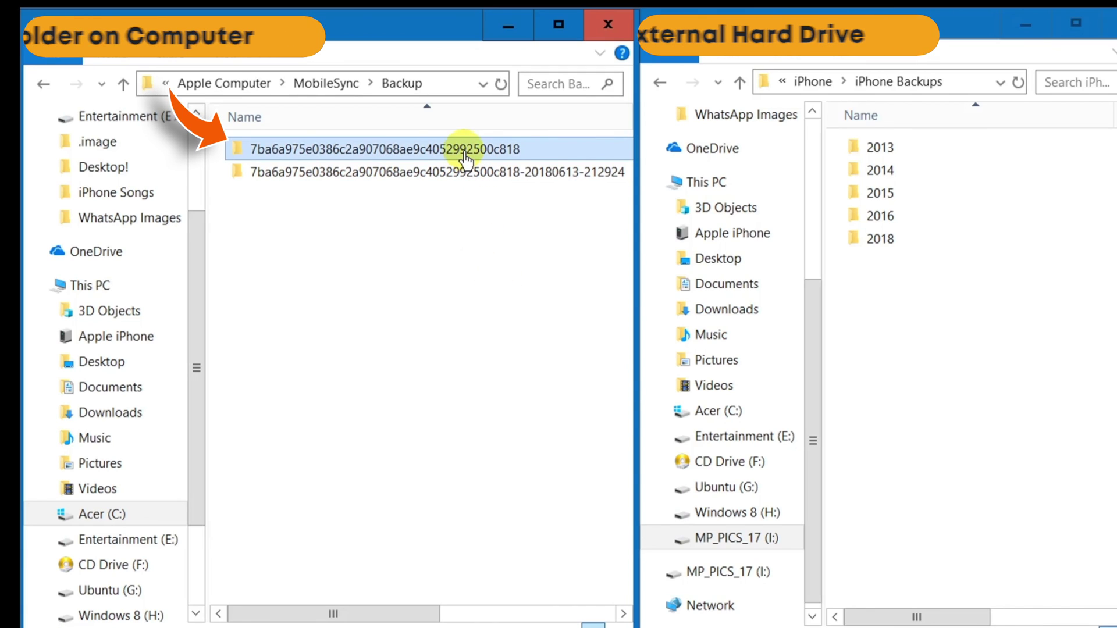
right_click(465, 153)
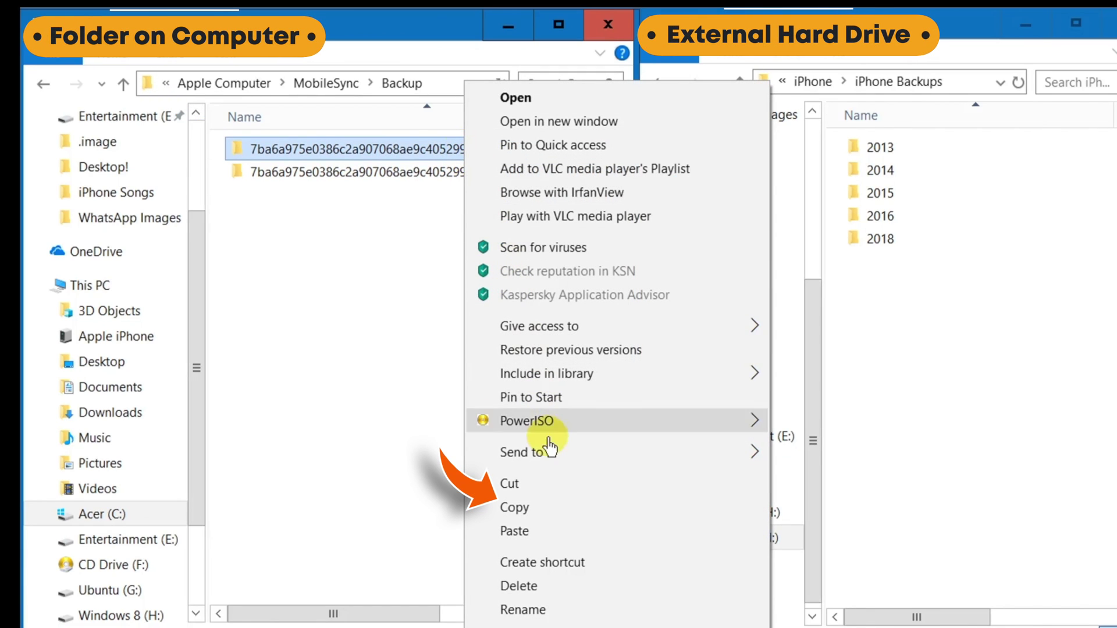
click(559, 519)
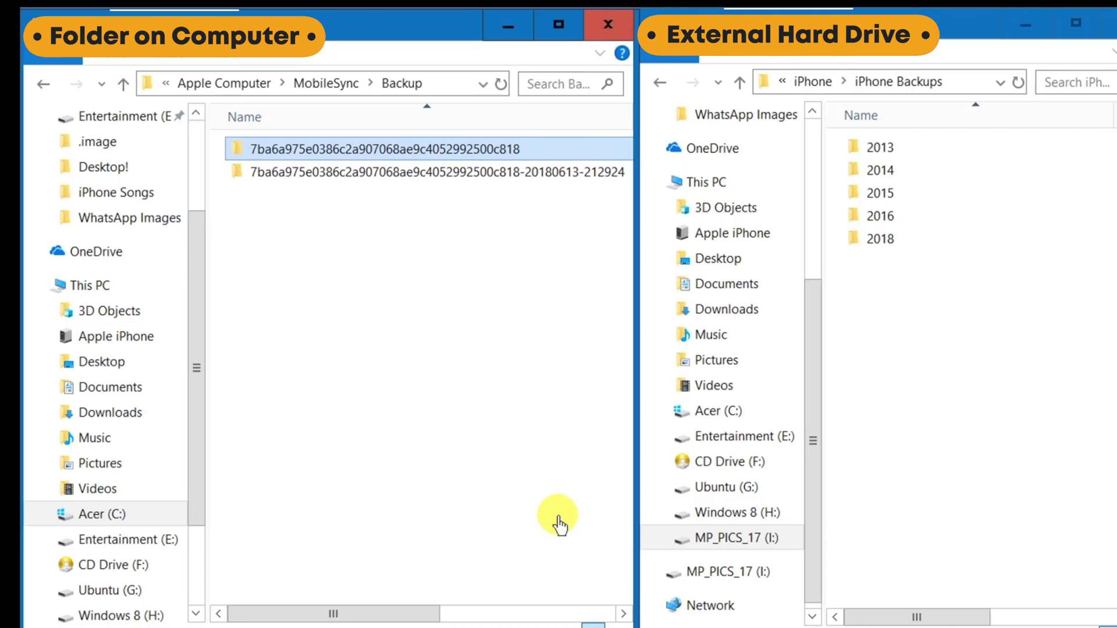
click(855, 285)
right_click(856, 293)
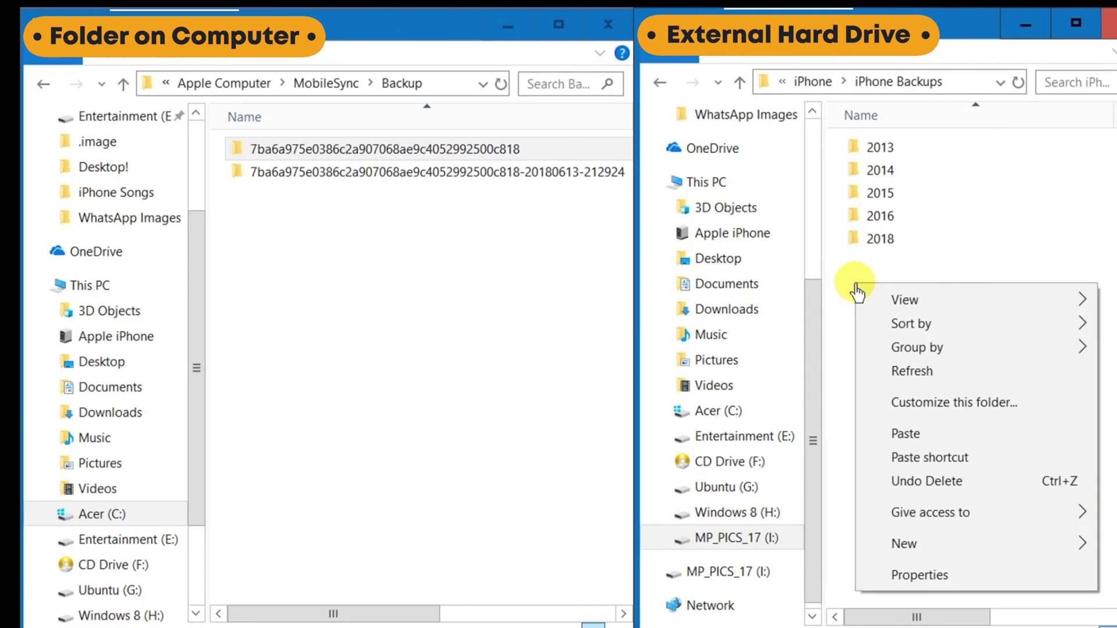
click(930, 438)
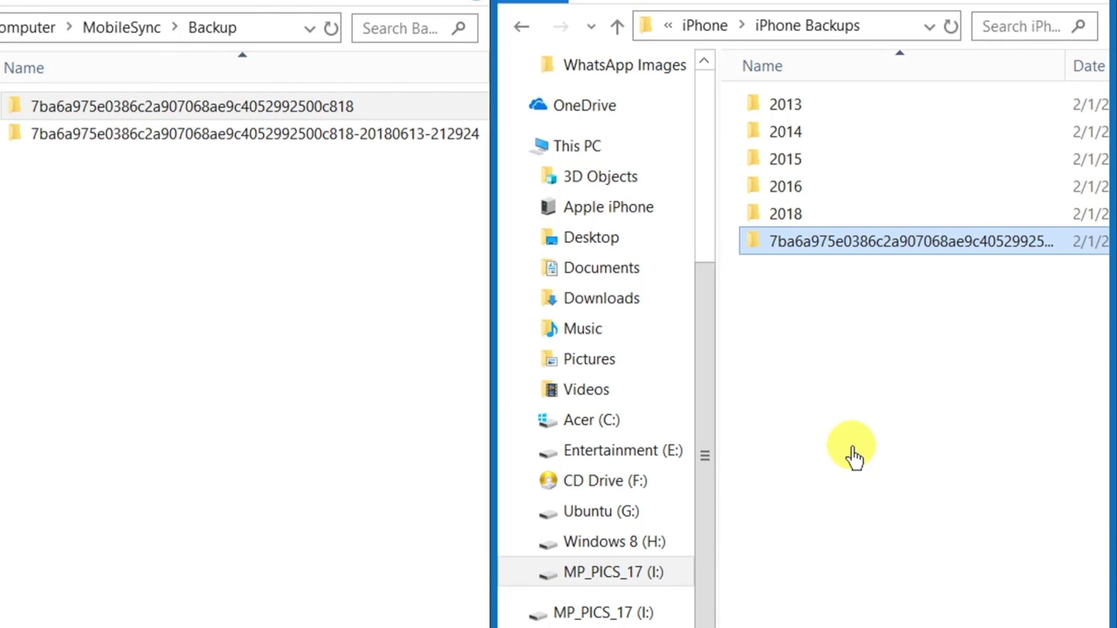
Step: Create folder 02.02.19_iPhoneXS_12.1.3 in iPhone Backups and drag the copied backup folder into it
right_click(771, 289)
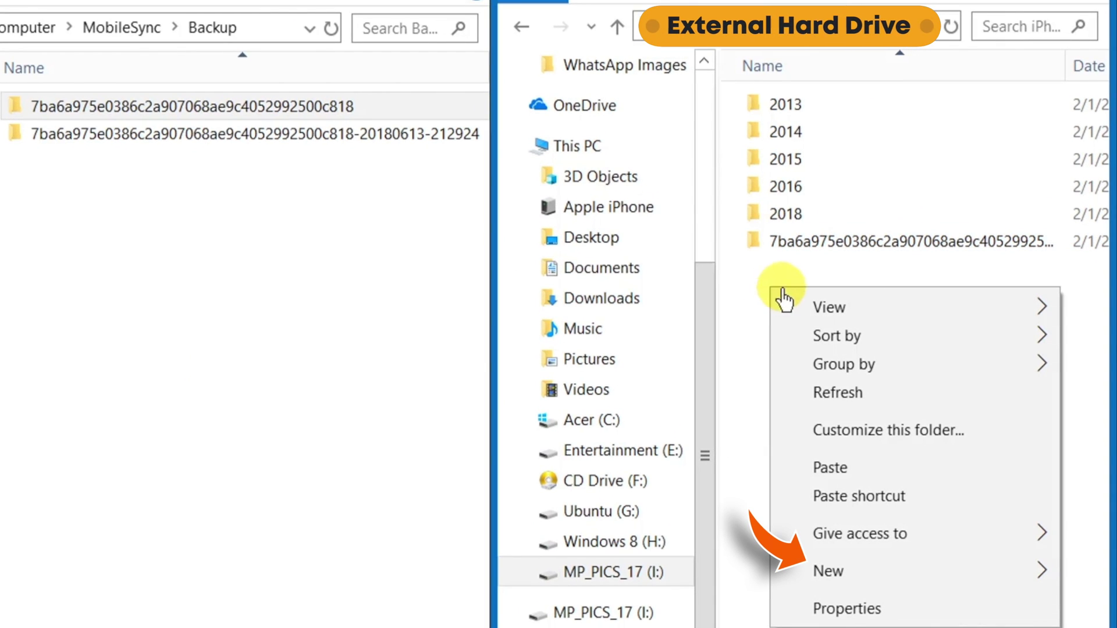
mouse_move(901, 567)
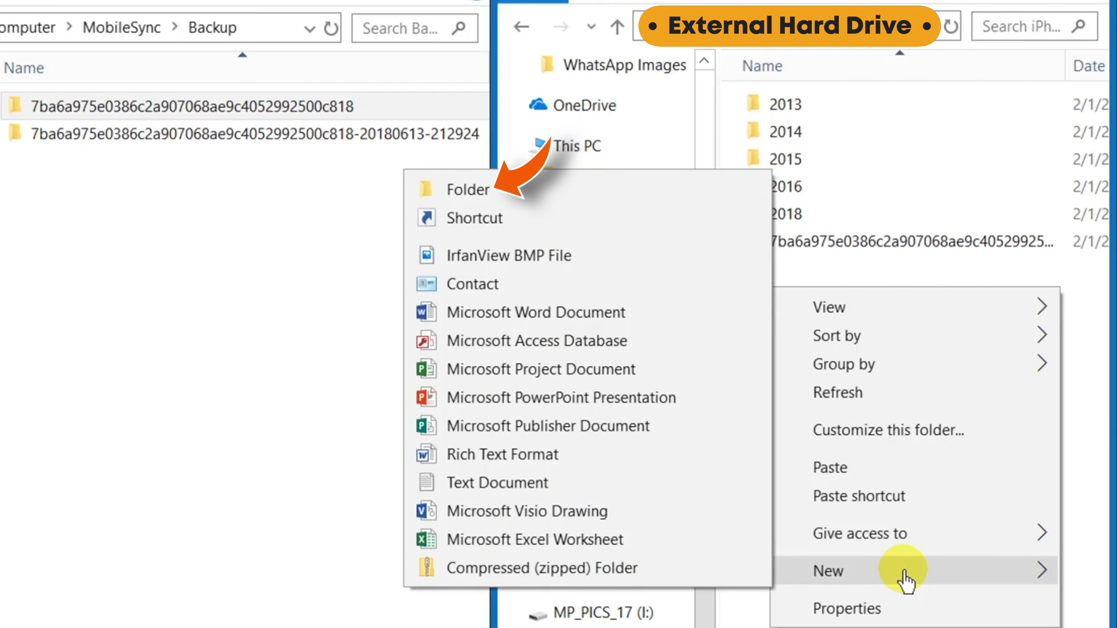
click(661, 188)
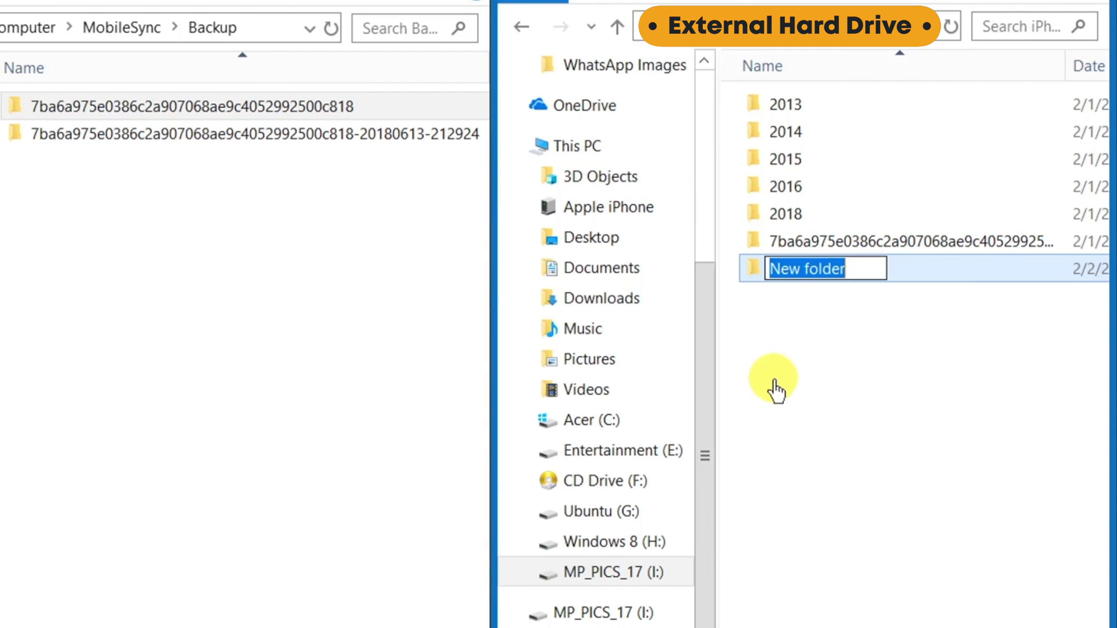
text(02.02.19_iPhoneXS_12.1.3)
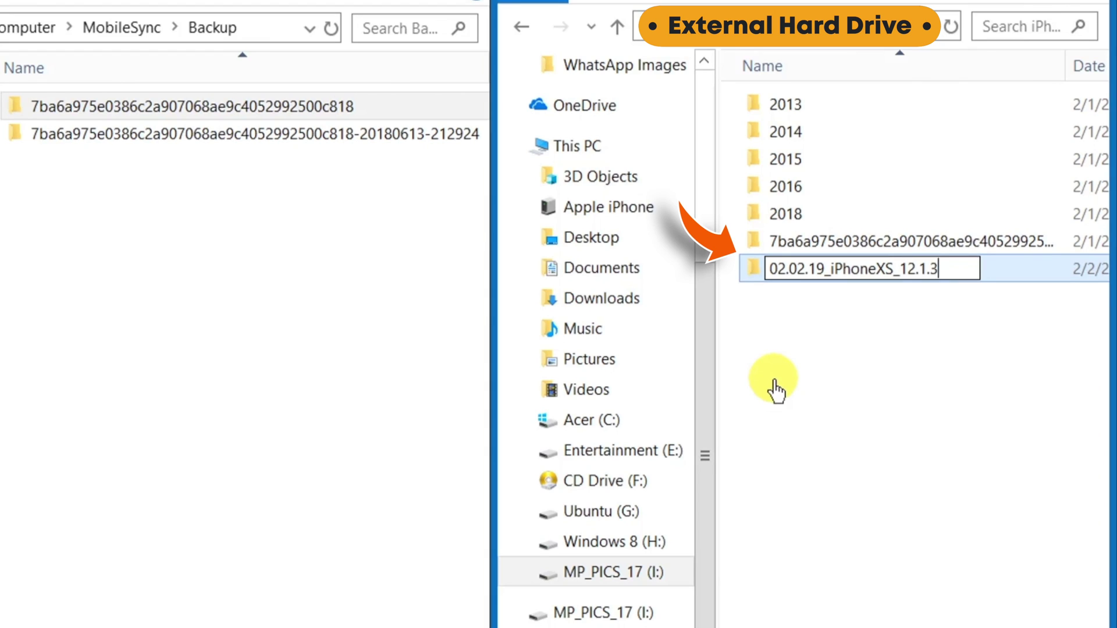
key(Return)
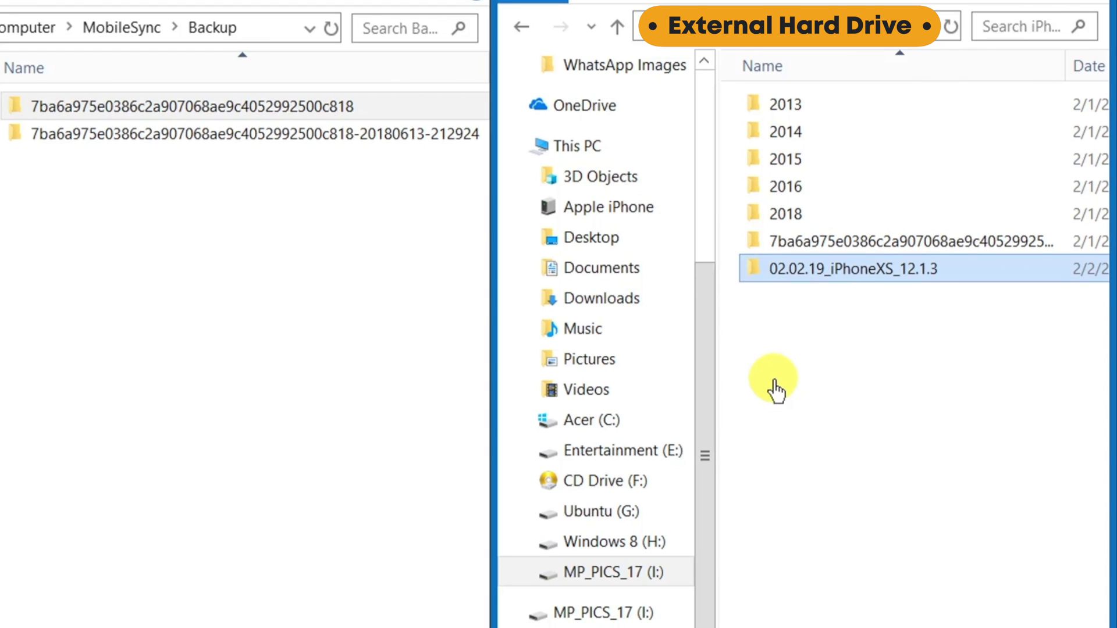
click(869, 245)
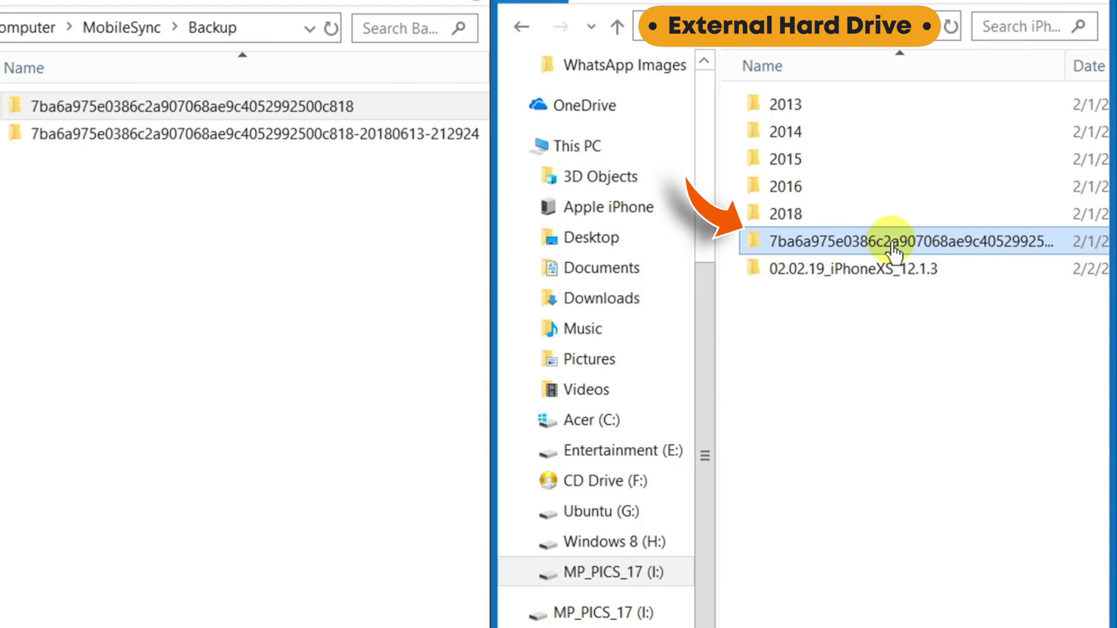
drag(894, 251, 921, 283)
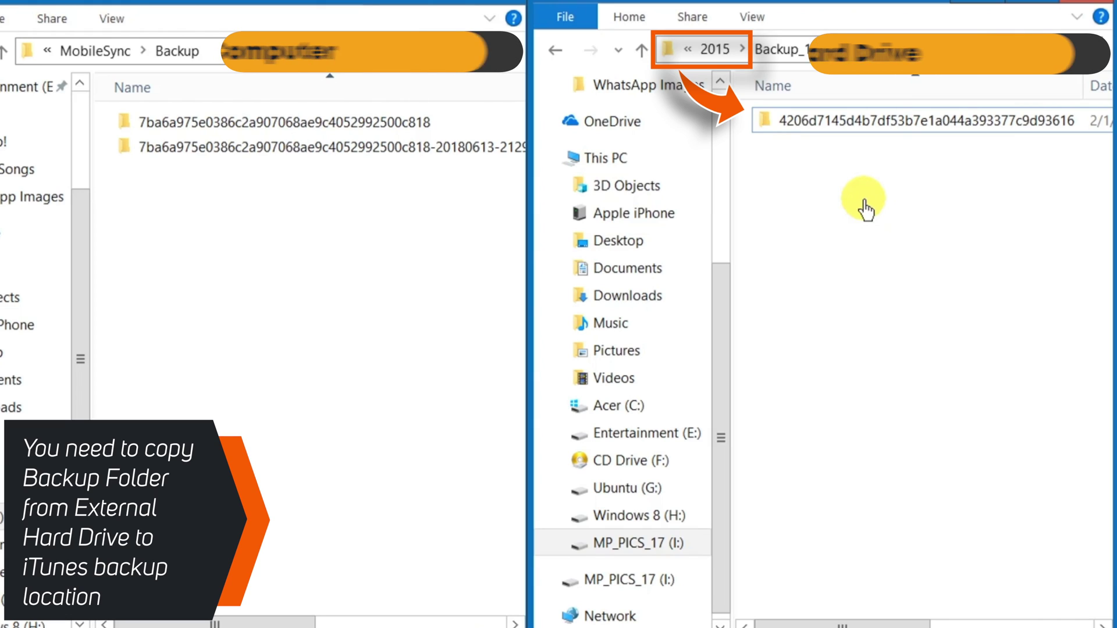
click(847, 129)
right_click(846, 128)
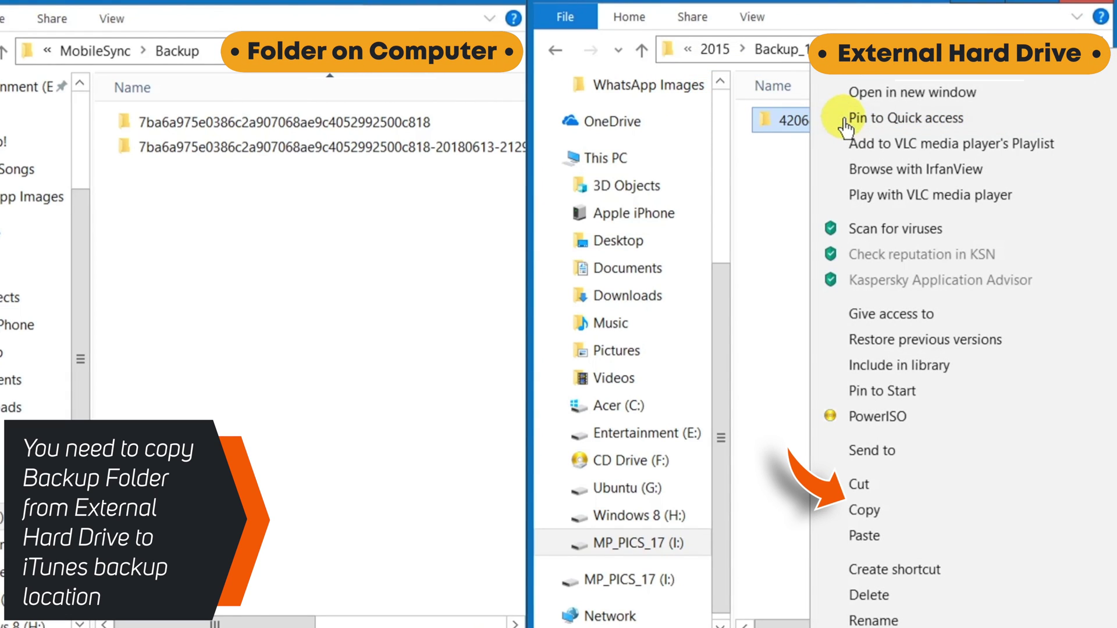
click(922, 511)
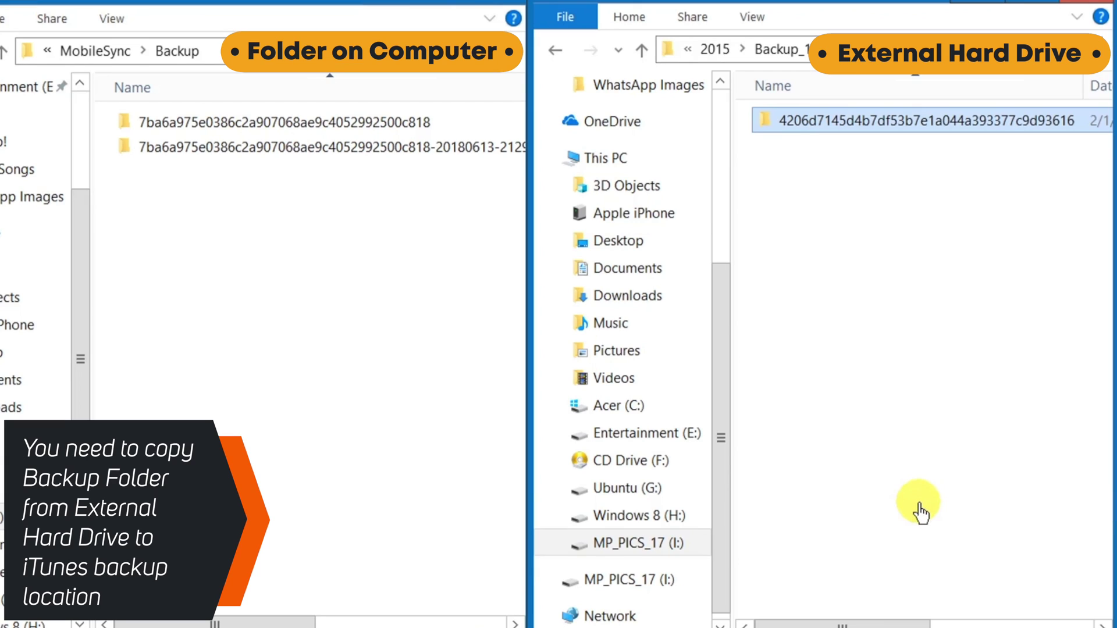
click(282, 299)
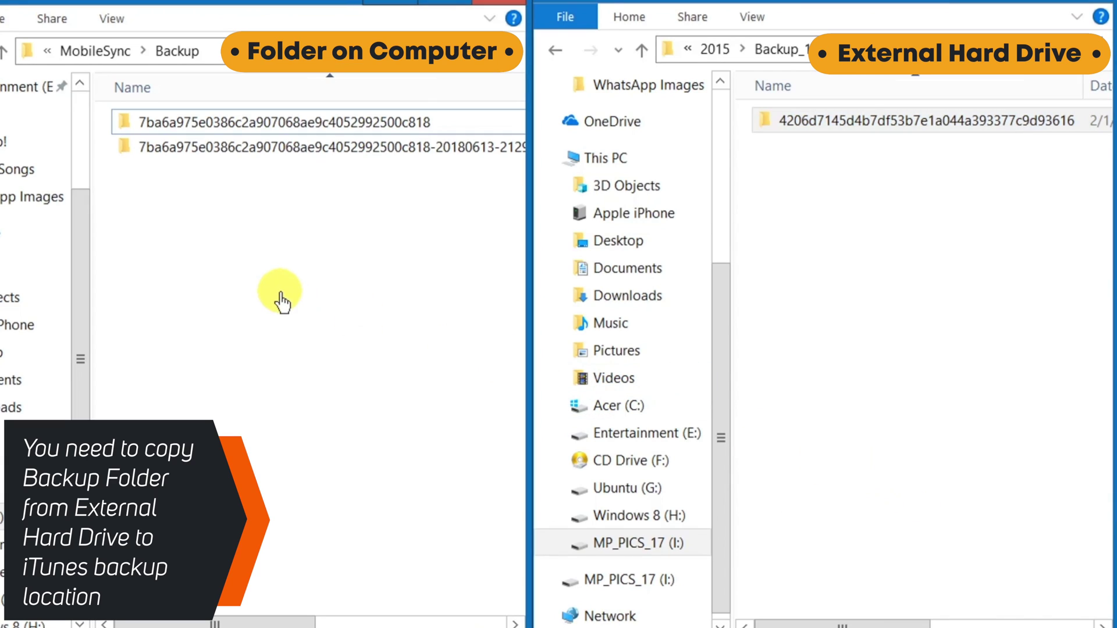
right_click(281, 298)
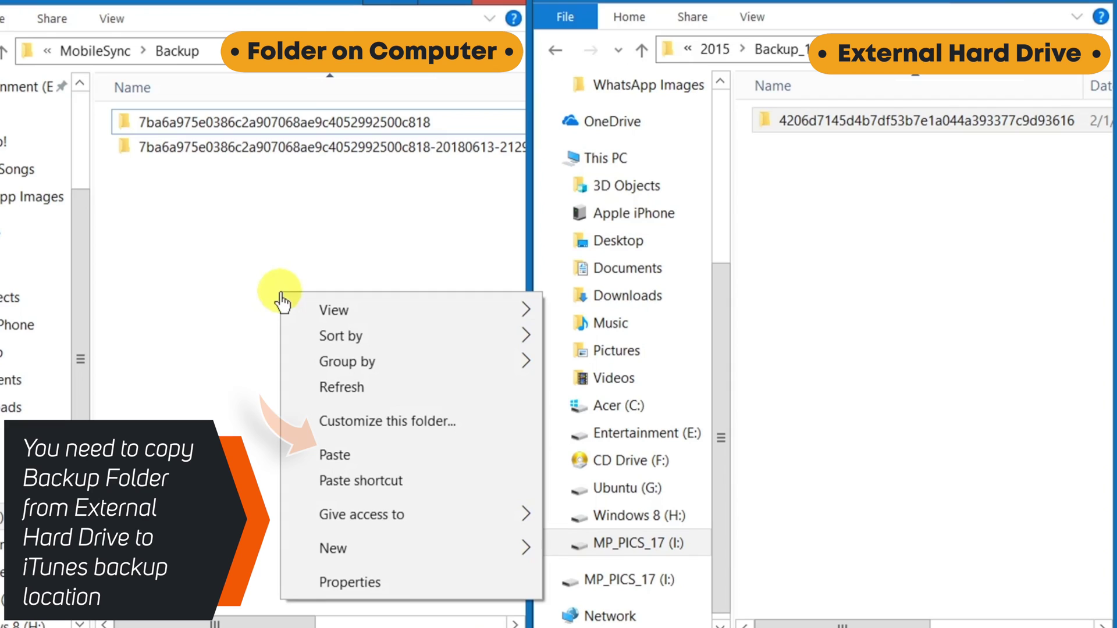
click(401, 455)
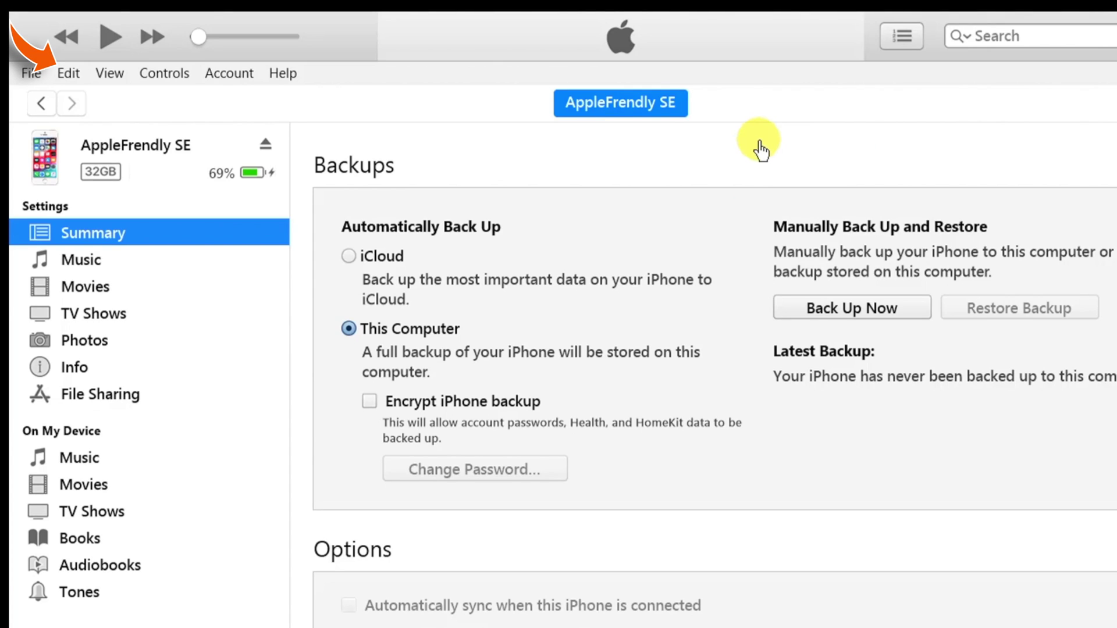
Step: Open iTunes Preferences from the Edit menu
click(68, 75)
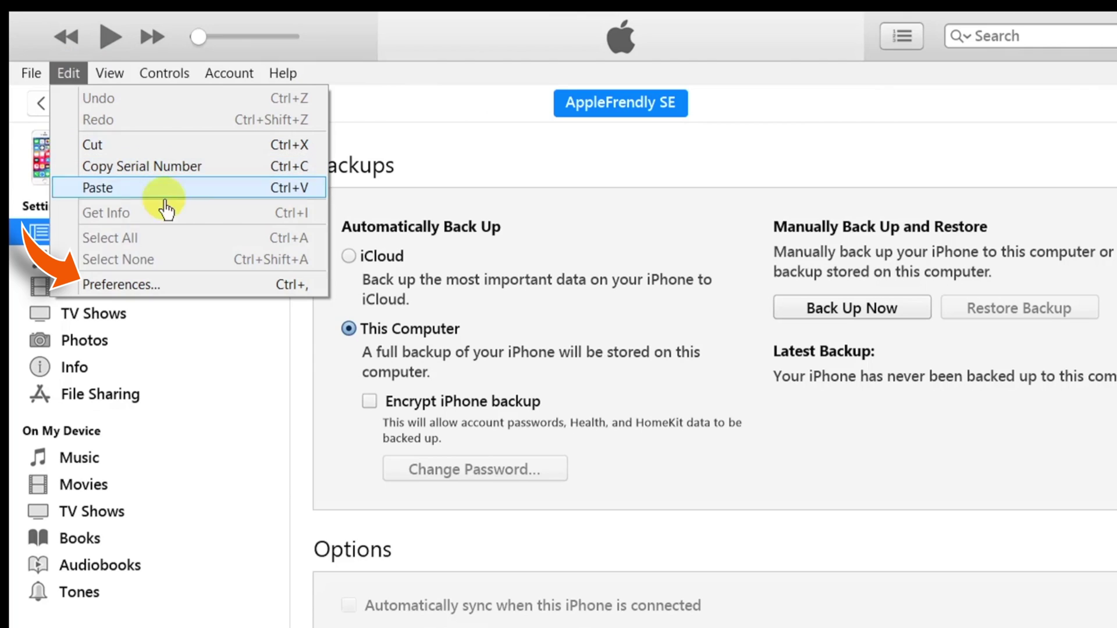
click(198, 285)
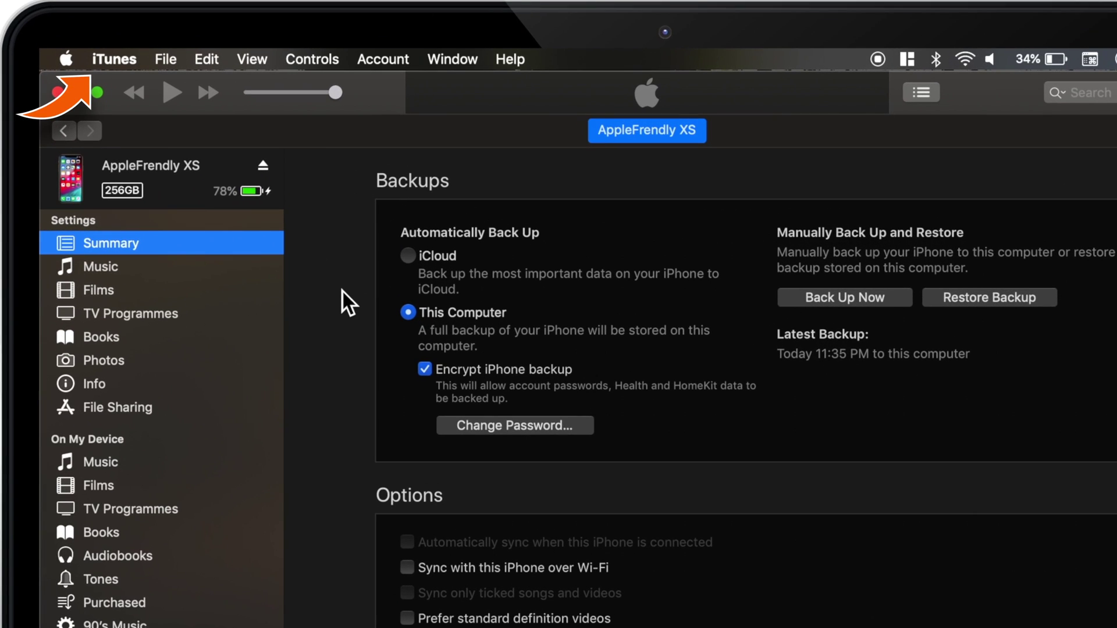
click(113, 59)
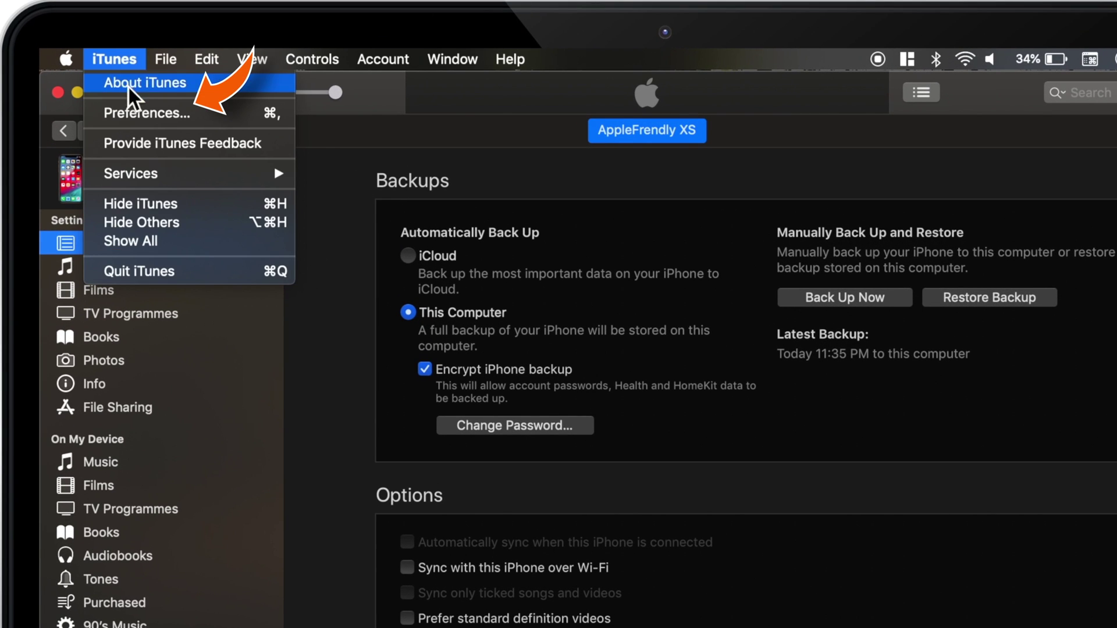
click(141, 117)
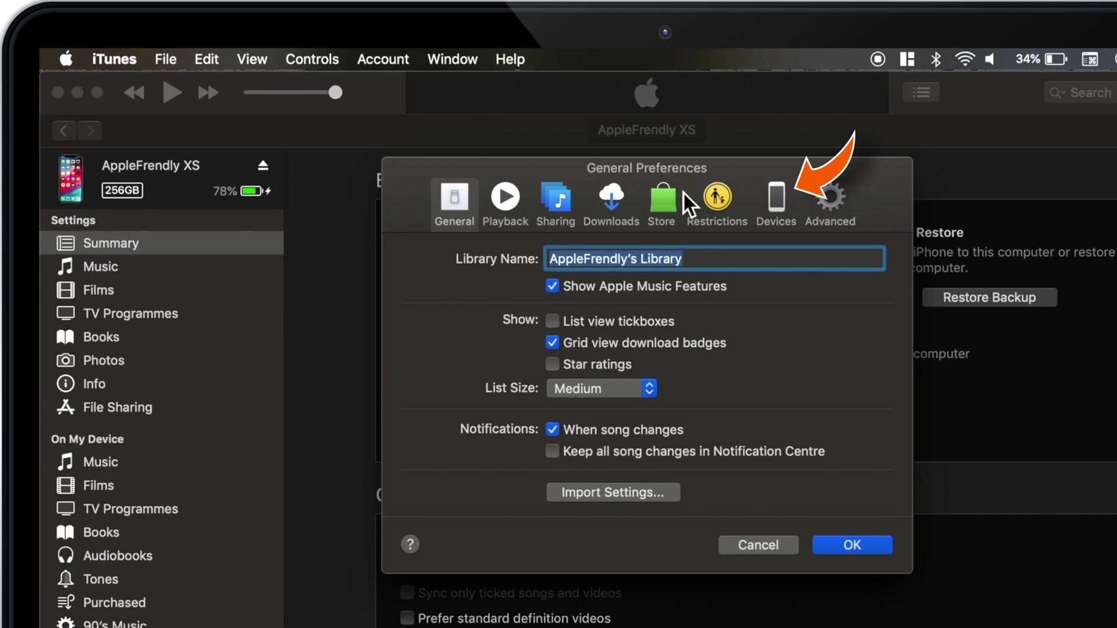
click(795, 216)
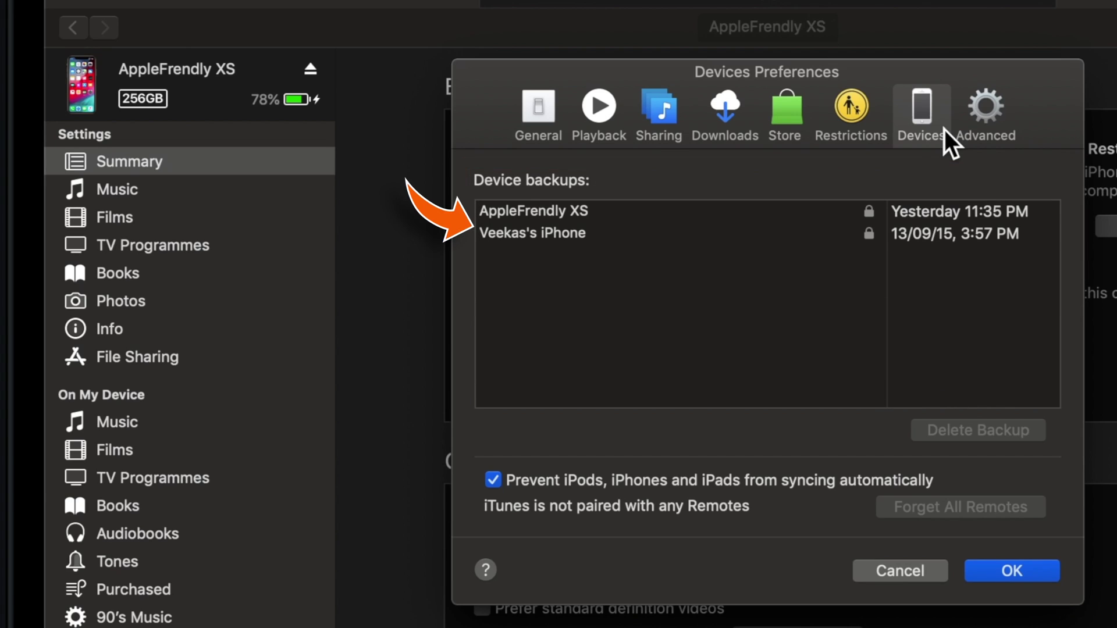
mouse_move(598, 236)
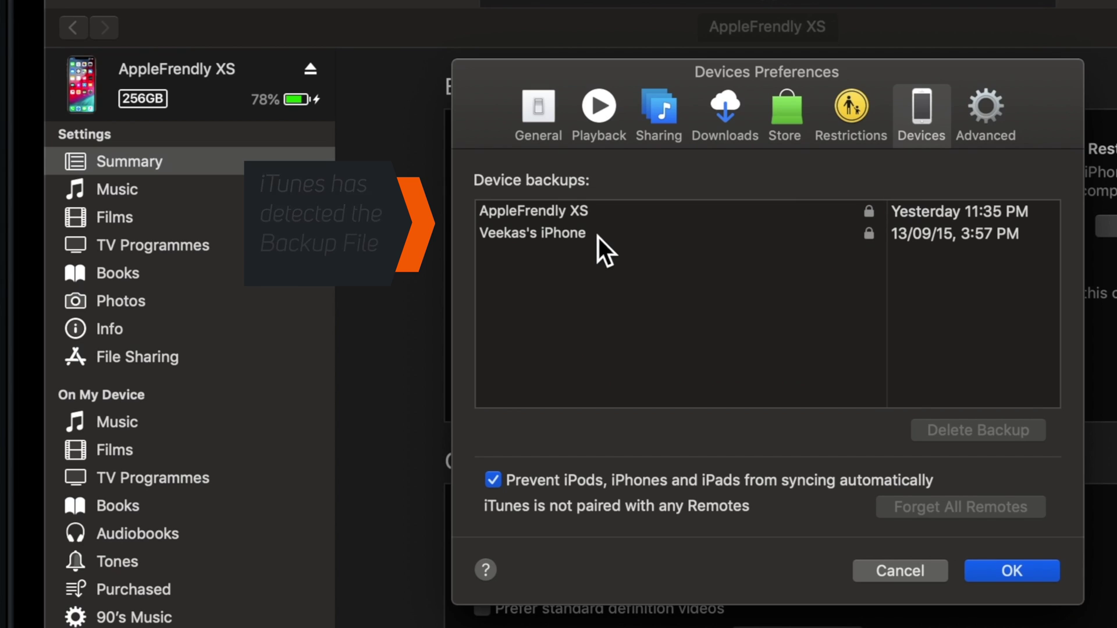
click(899, 571)
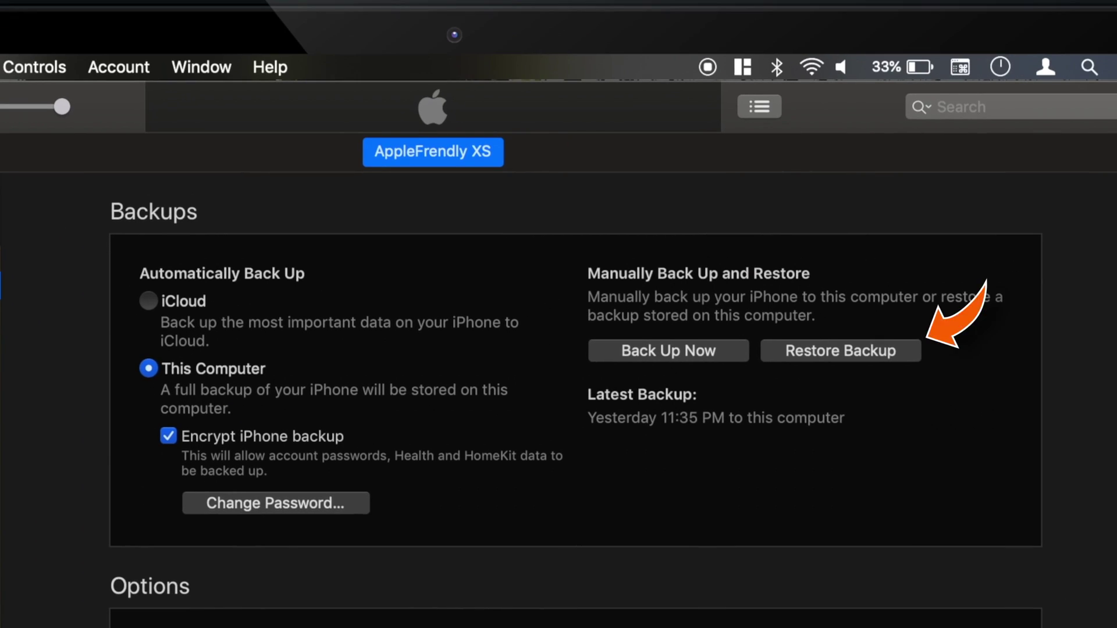
Step: Start Restore Backup and pick the 13/09/15, 3:57 PM backup from the iPhone Name list
click(820, 353)
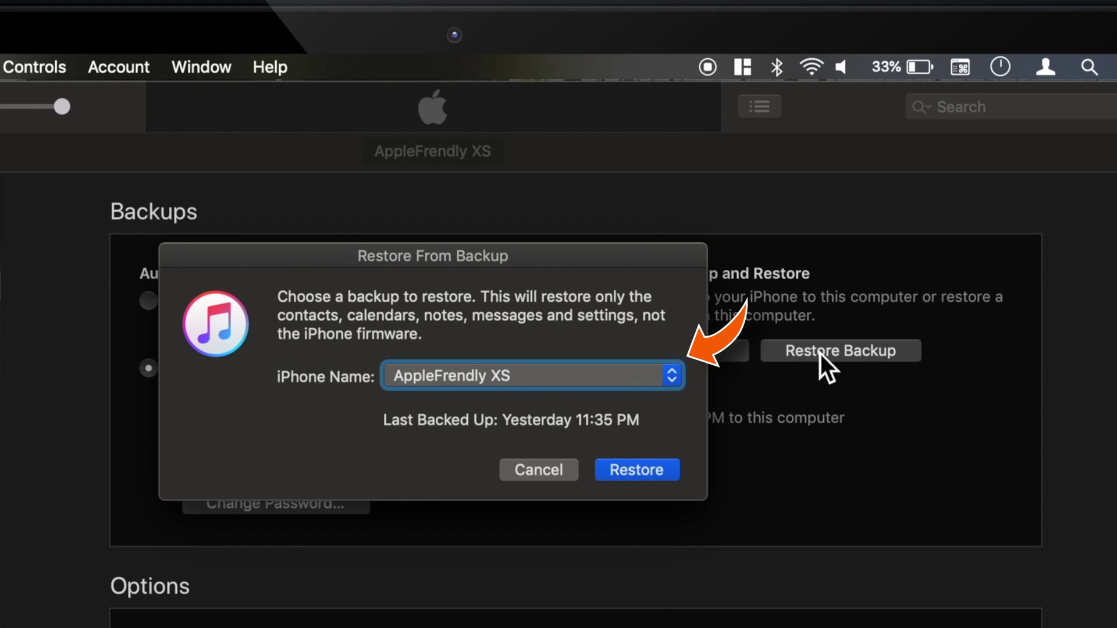
click(677, 384)
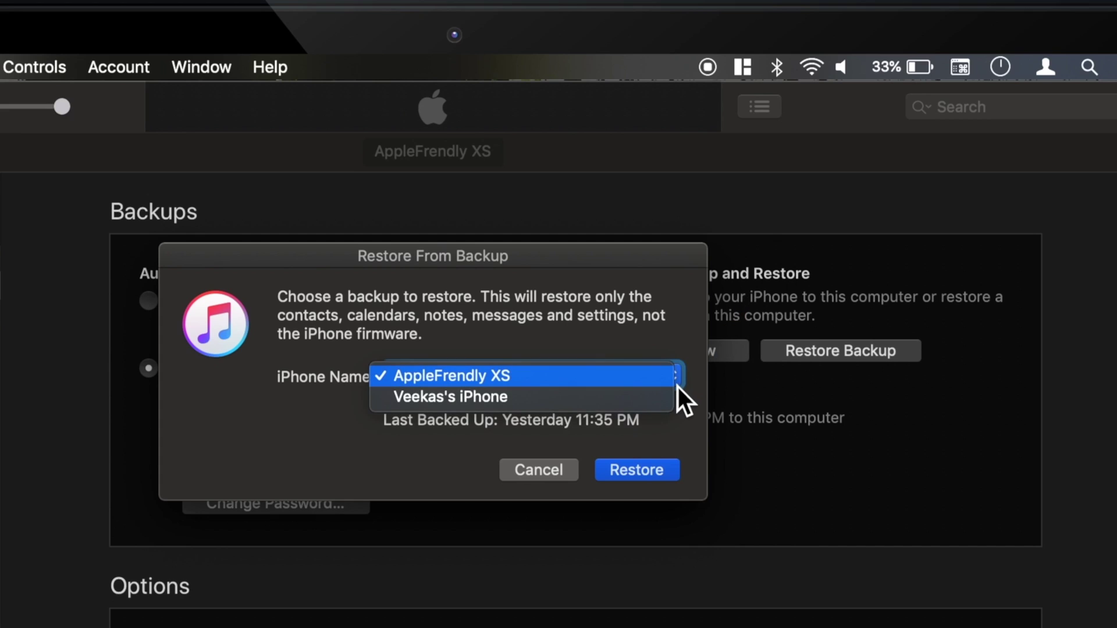
click(521, 399)
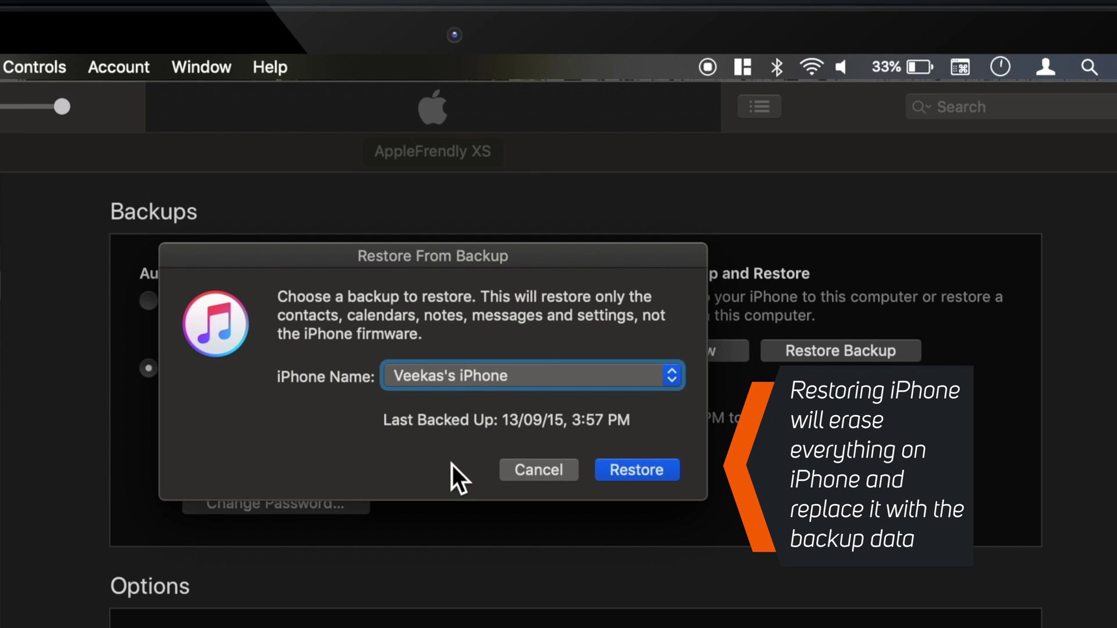
Step: Cancel the restore, then cancel the password prompt so backup encryption stays on
click(531, 471)
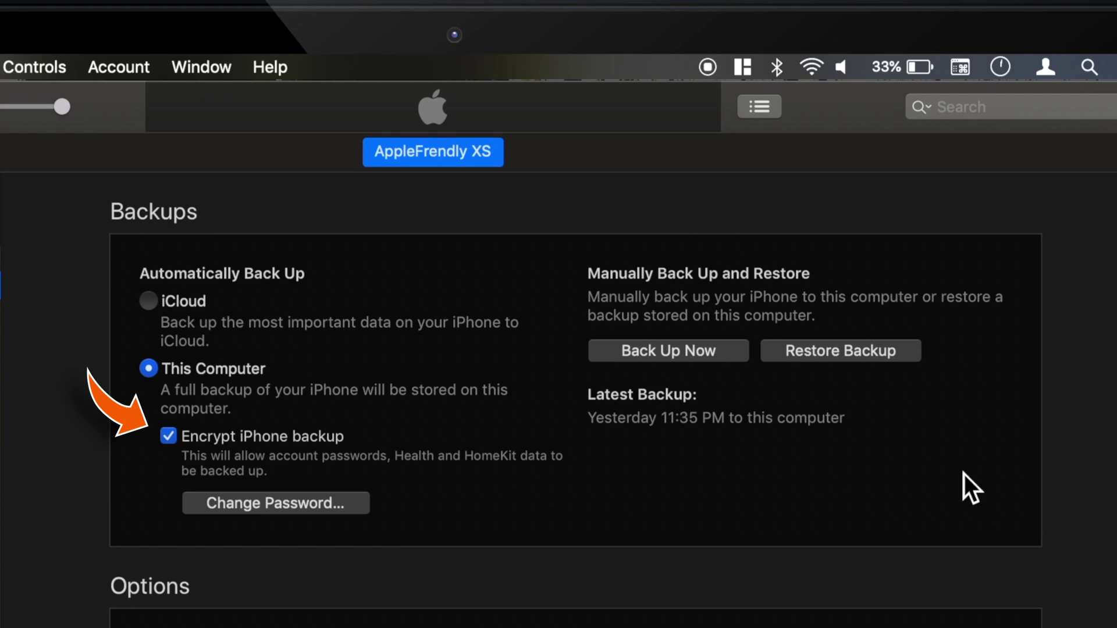
click(168, 437)
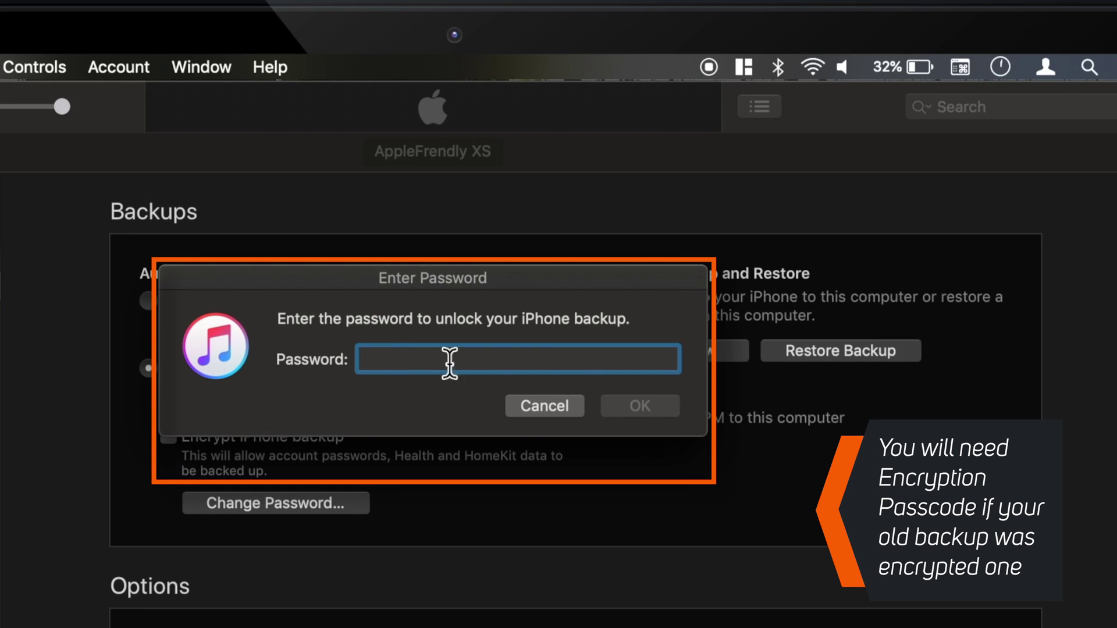
click(566, 402)
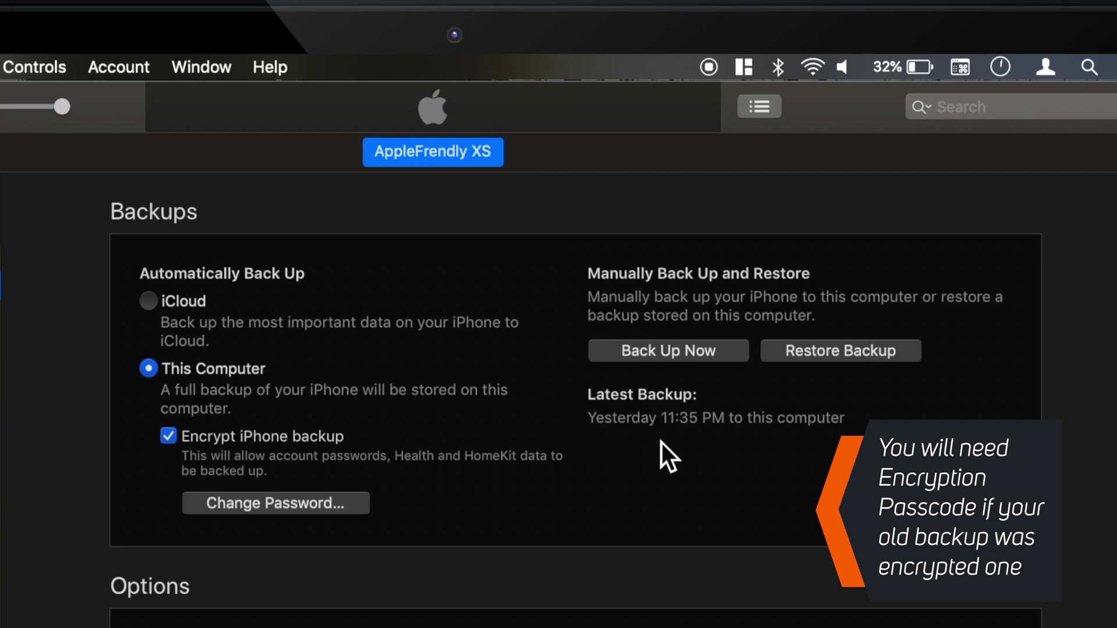